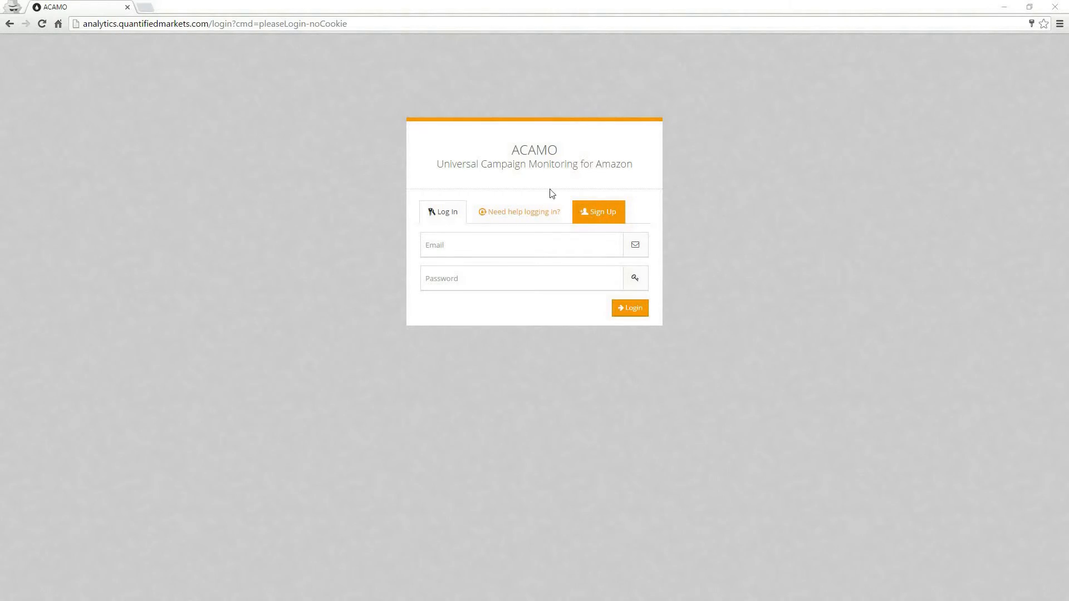
Step: Switch to the Sign Up form and enter first name, last name and email address
{"action": "left_click", "coordinate": [598, 211]}
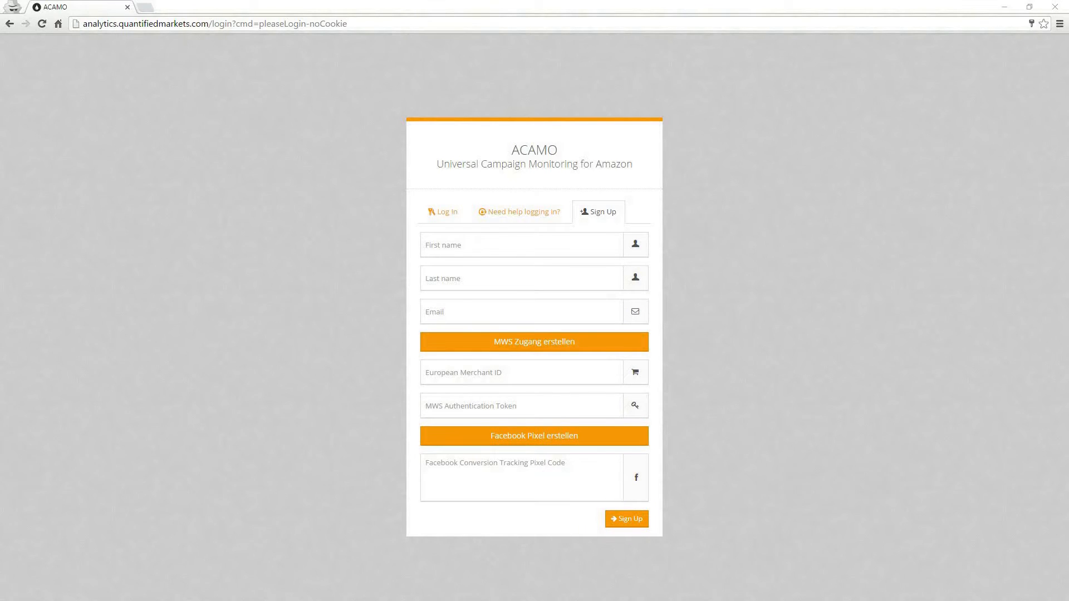
{"action": "left_click", "coordinate": [511, 268]}
{"action": "type", "text": "Max"}
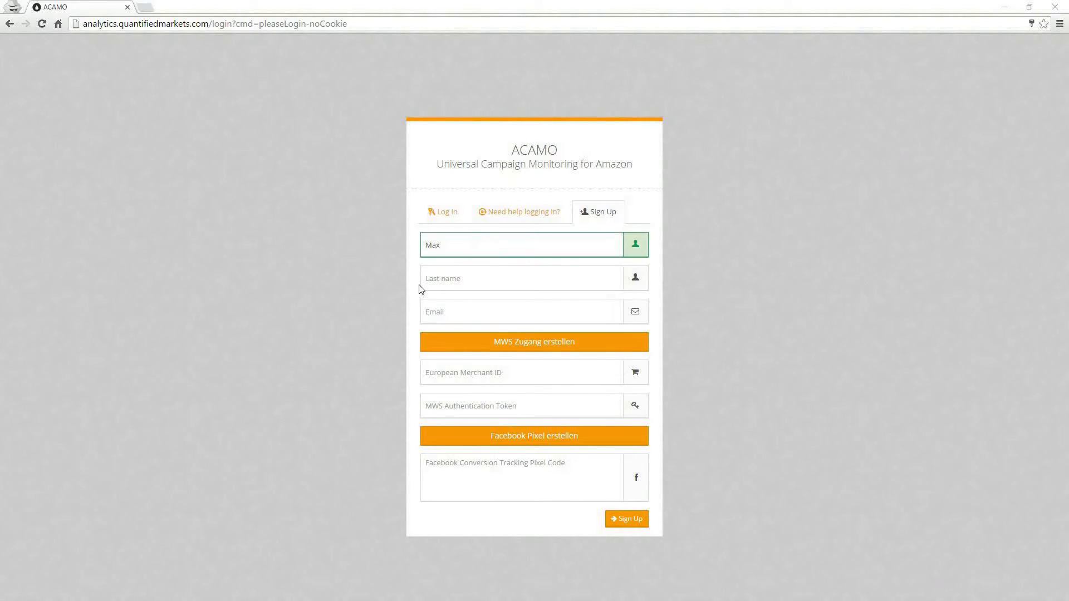
{"action": "left_click", "coordinate": [485, 278]}
{"action": "type", "text": "Mustermann"}
{"action": "left_click", "coordinate": [501, 311]}
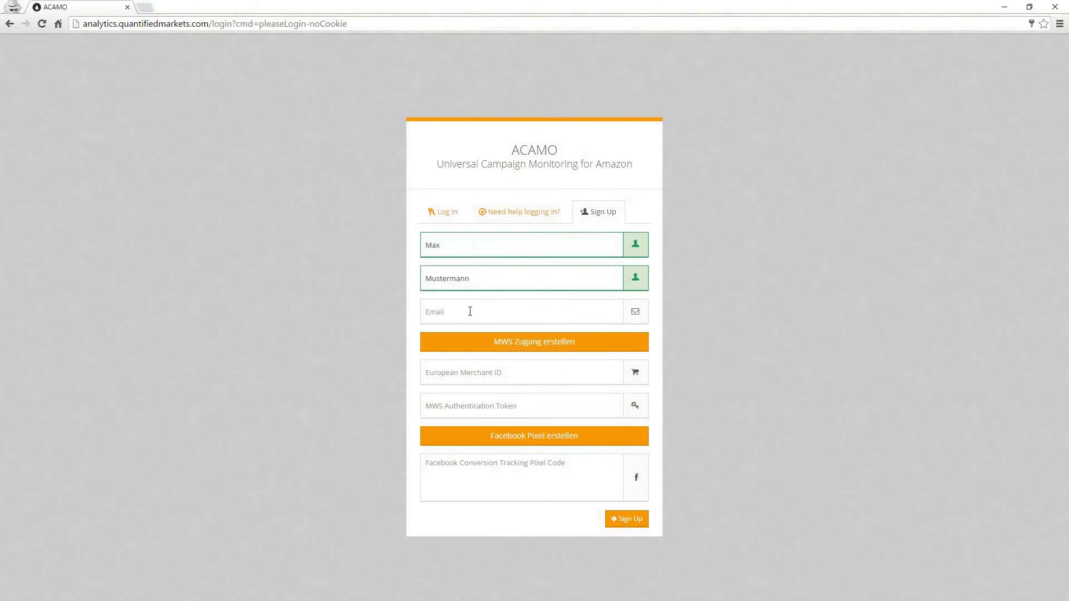
{"action": "type", "text": "max@mustermann.de"}
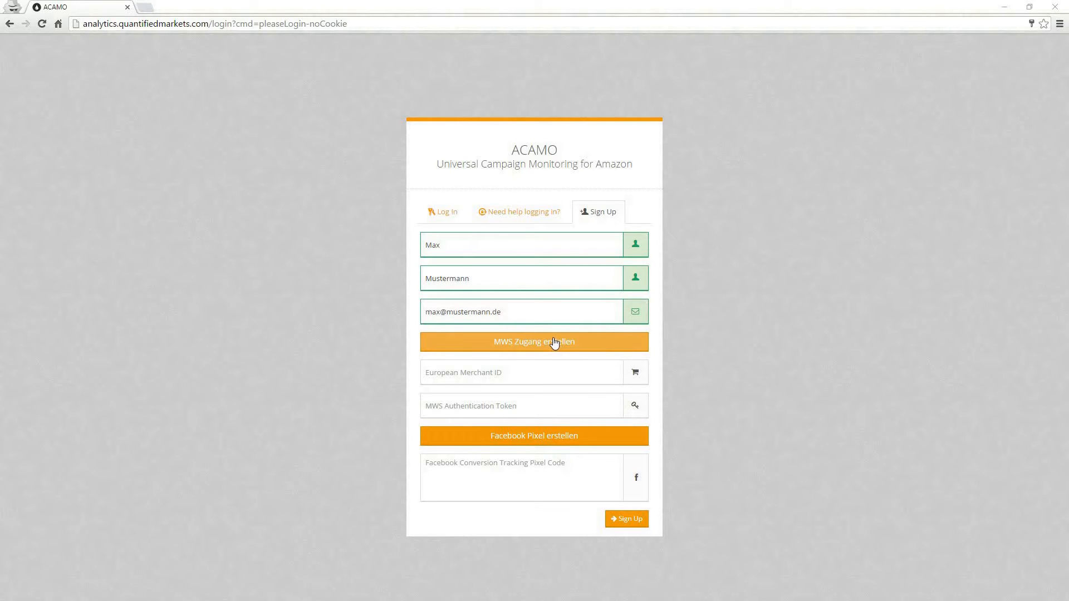
Step: Start 'MWS Zugang erstellen' and sign in to the Amazon seller account
{"action": "left_click", "coordinate": [553, 343]}
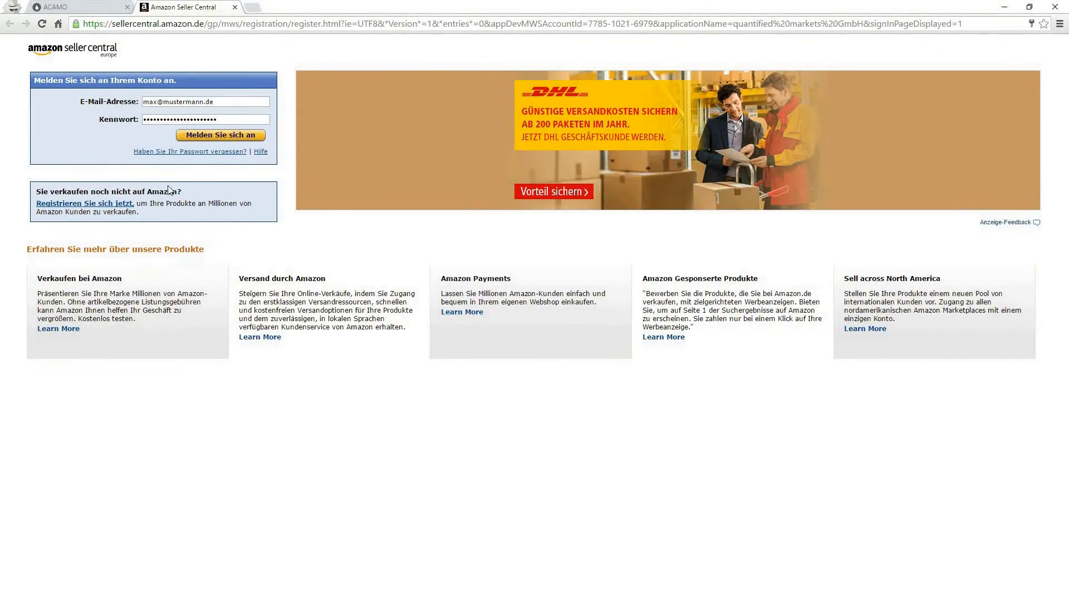
{"action": "left_click", "coordinate": [248, 137]}
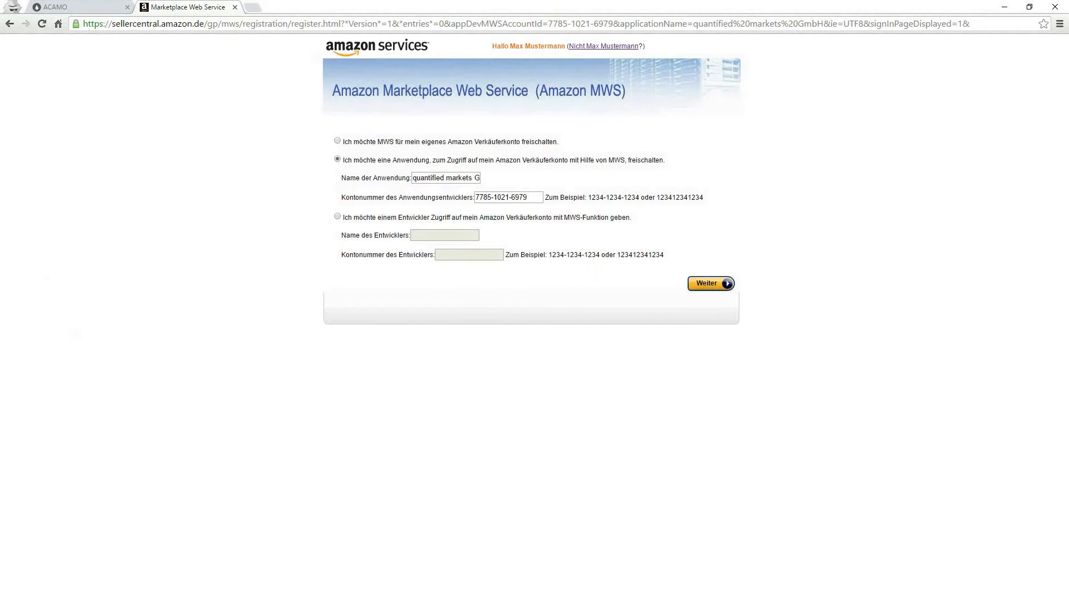
Step: Accept both MWS licence agreement checkboxes and finish granting the application access
{"action": "left_click", "coordinate": [711, 283]}
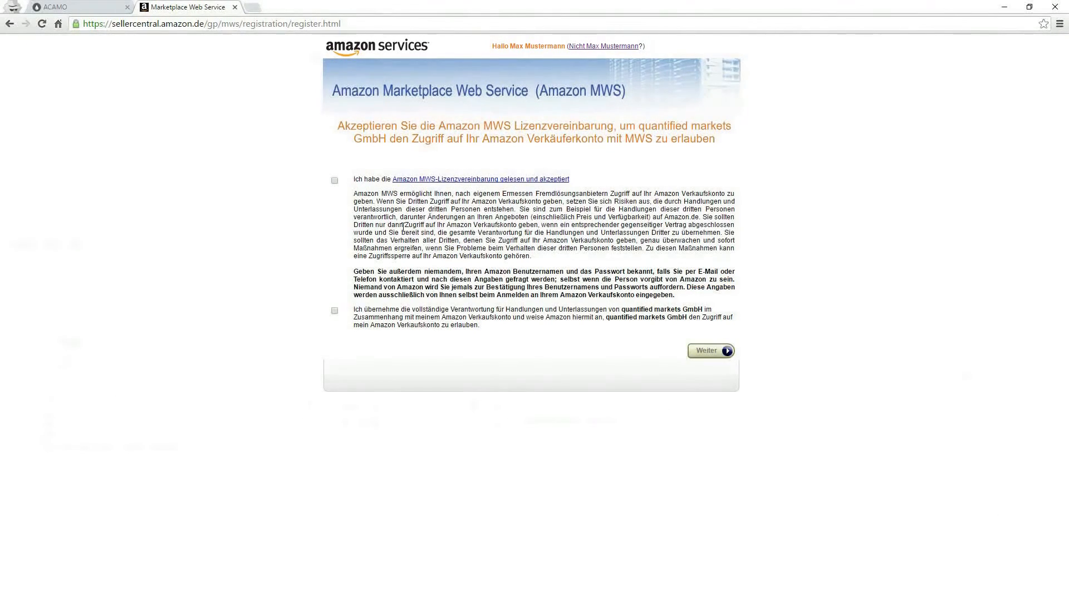
{"action": "left_click", "coordinate": [334, 181]}
{"action": "left_click", "coordinate": [334, 311]}
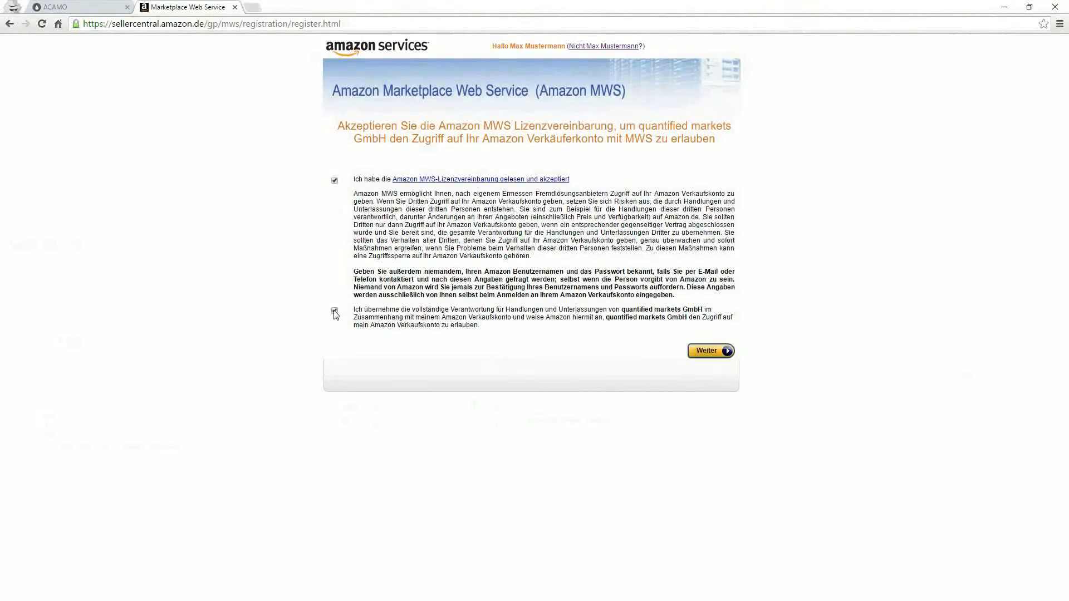
{"action": "left_click", "coordinate": [710, 351]}
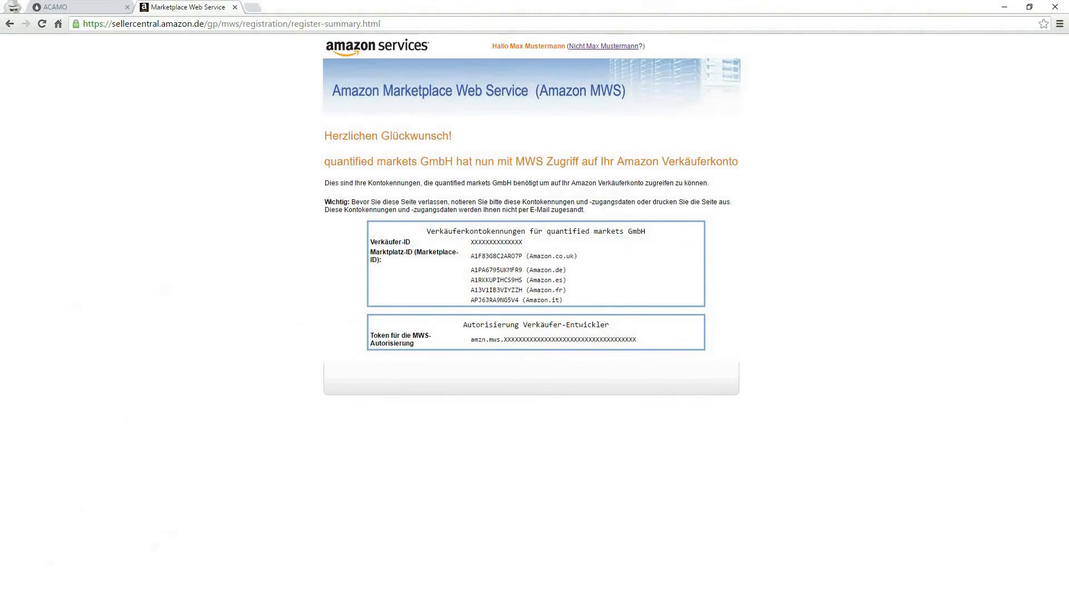
Step: Copy the Verkäufer-ID into ACAMO's European Merchant ID field and select the MWS token
{"action": "double_click", "coordinate": [514, 243]}
{"action": "key", "text": "ctrl+c"}
{"action": "left_click", "coordinate": [81, 8]}
{"action": "left_click", "coordinate": [518, 372]}
{"action": "key", "text": "ctrl+v"}
{"action": "left_click", "coordinate": [188, 8]}
{"action": "left_click_drag", "start_coordinate": [471, 340], "coordinate": [644, 349]}
Step: Copy the MWS authorisation token and paste it into ACAMO's MWS Authentication Token field
{"action": "key", "text": "ctrl+c"}
{"action": "left_click", "coordinate": [81, 8]}
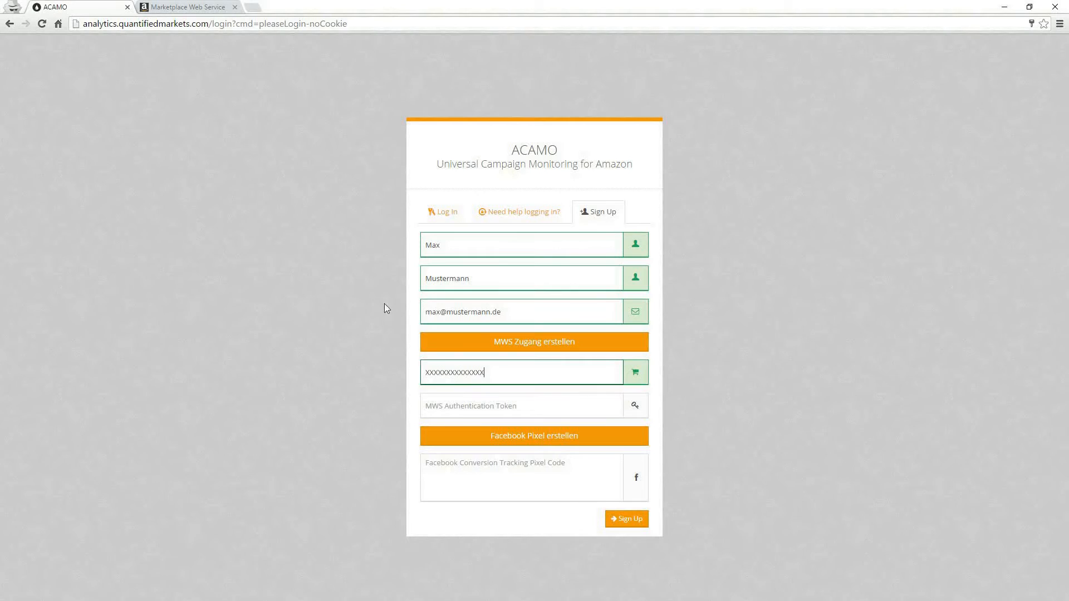
{"action": "left_click", "coordinate": [468, 406]}
{"action": "key", "text": "ctrl+v"}
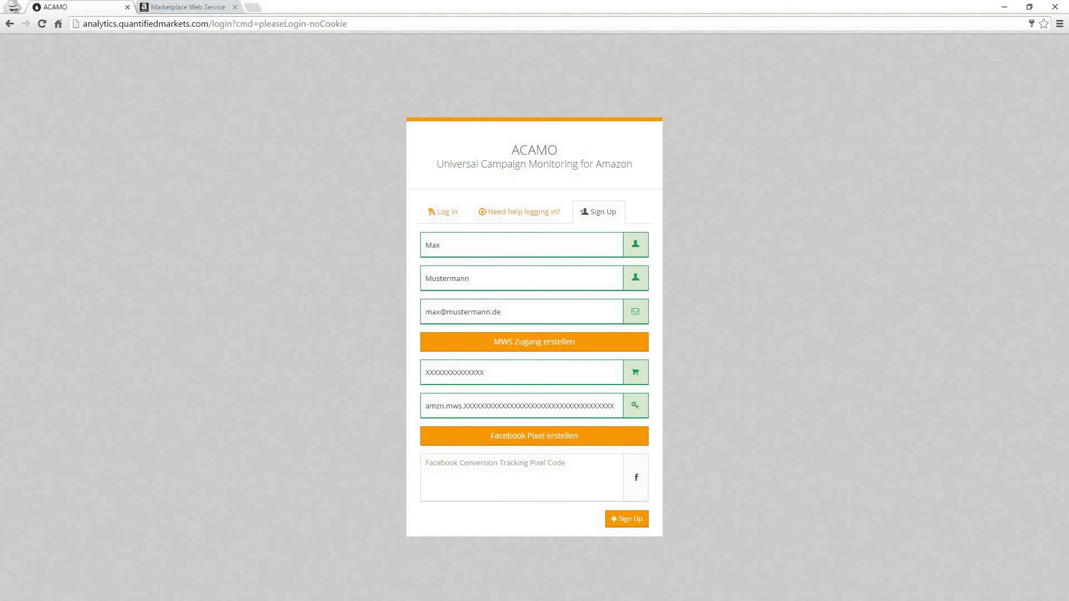
Step: Go to Facebook's Conversion Measurement page via 'Facebook Pixel erstellen'
{"action": "left_click", "coordinate": [487, 434]}
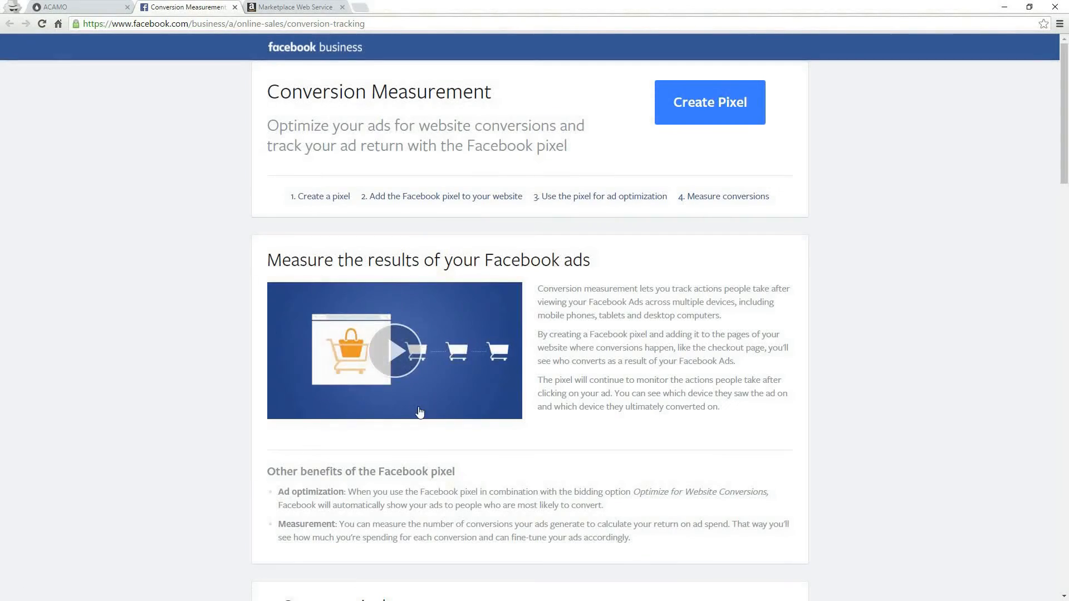
{"action": "scroll", "coordinate": [197, 354], "scroll_direction": "down", "scroll_amount": 5}
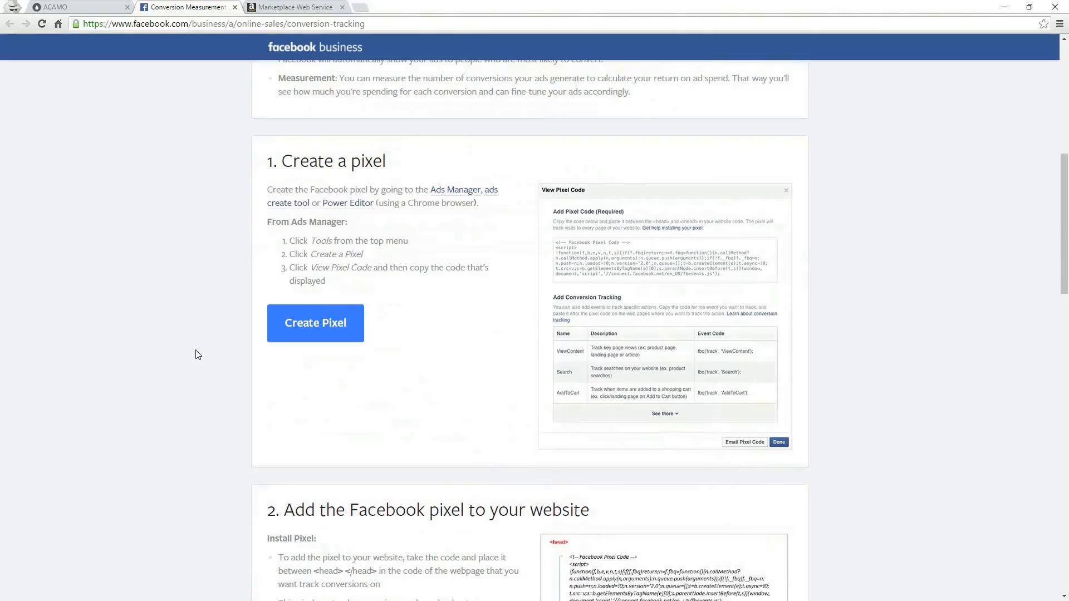
{"action": "scroll", "coordinate": [196, 354], "scroll_direction": "down", "scroll_amount": 5}
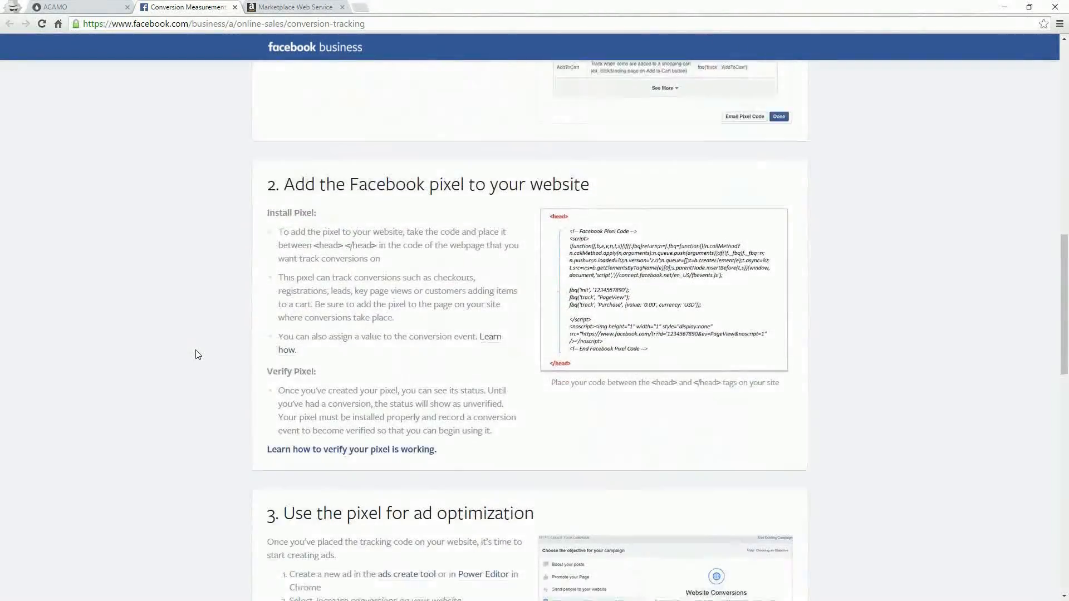
{"action": "scroll", "coordinate": [197, 354], "scroll_direction": "down", "scroll_amount": 3}
{"action": "scroll", "coordinate": [196, 354], "scroll_direction": "up", "scroll_amount": 10}
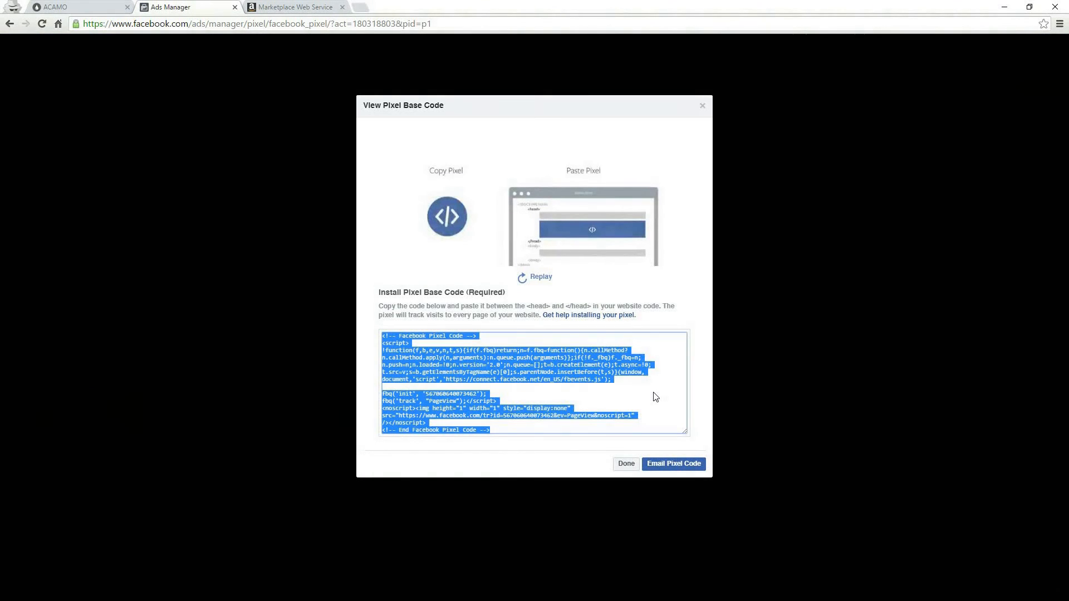
Step: Paste the pixel code into the Facebook Conversion Tracking Pixel Code box and submit Sign Up
{"action": "left_click", "coordinate": [55, 7]}
{"action": "key", "text": "ctrl+v"}
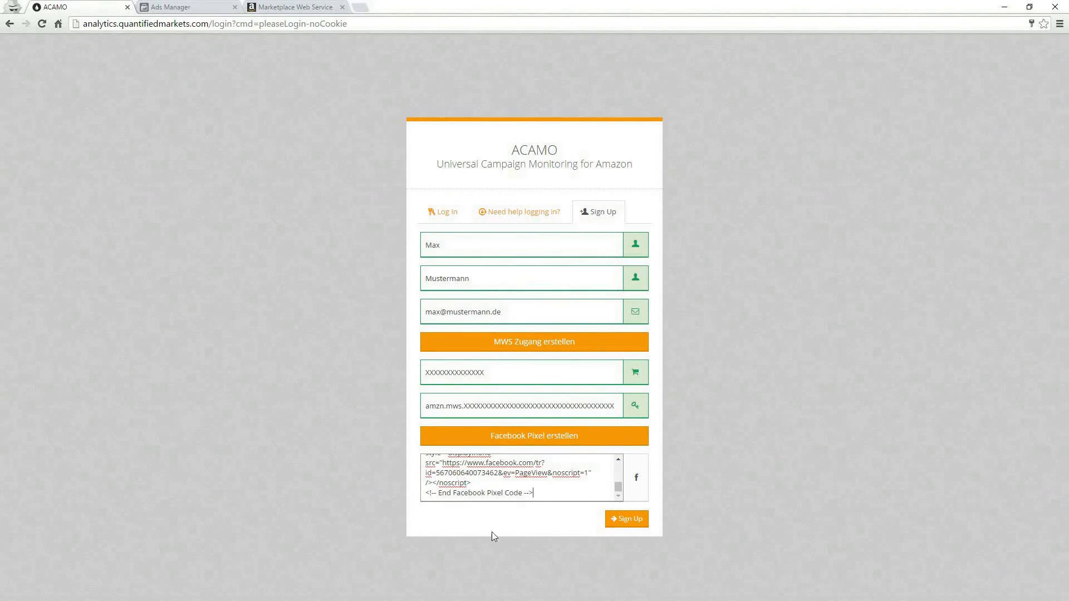
{"action": "left_click", "coordinate": [627, 519]}
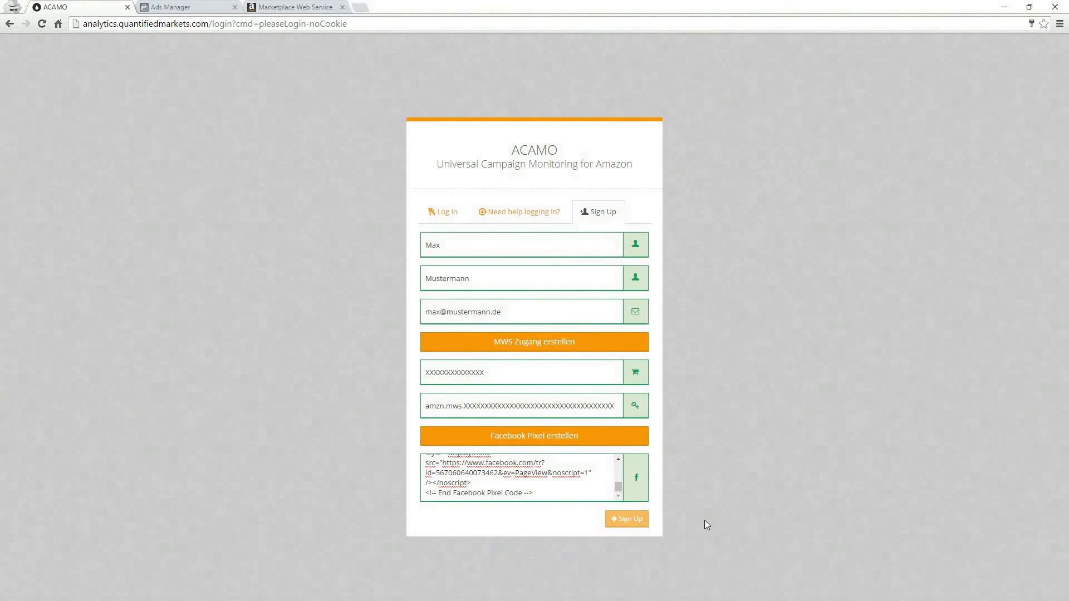